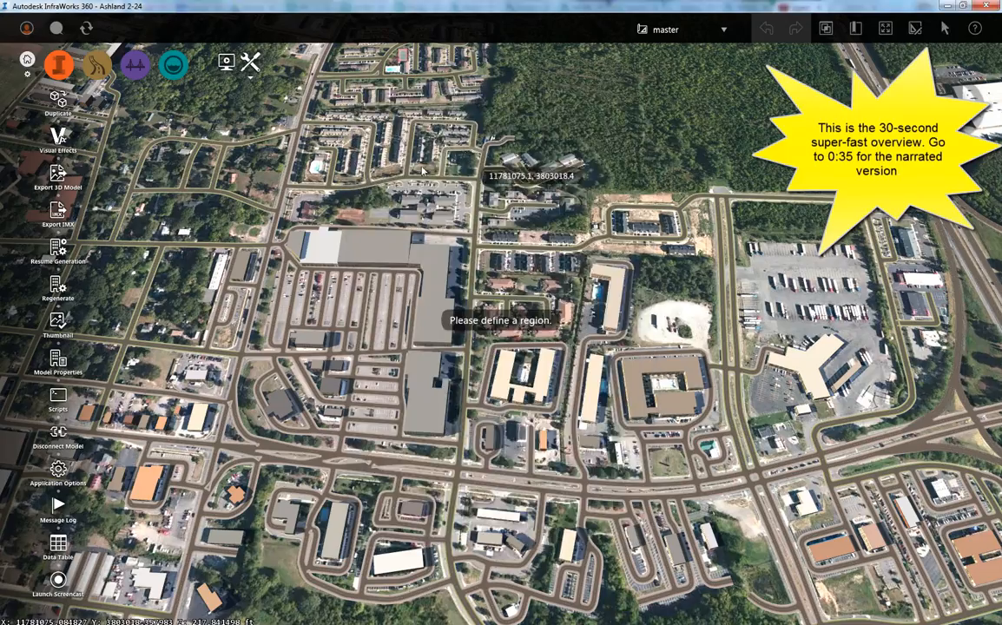
Step: Place four polygon corners around the central commercial district on the map
click(263, 149)
click(172, 501)
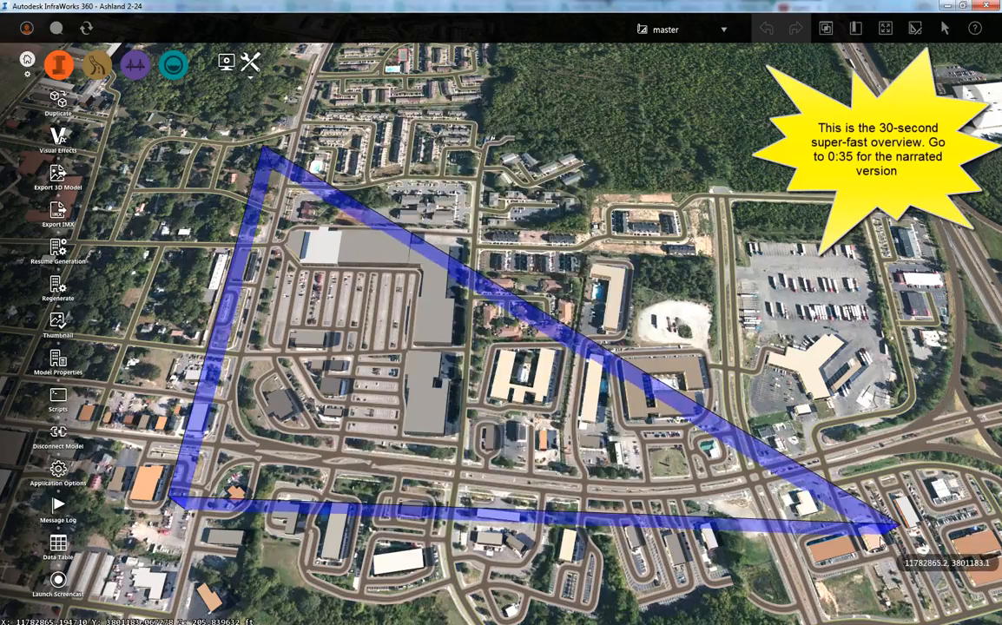
click(892, 530)
click(968, 348)
Step: Close the region, keep Origin as User Defined and zero the X and Y offsets
double_click(933, 167)
click(618, 322)
click(599, 337)
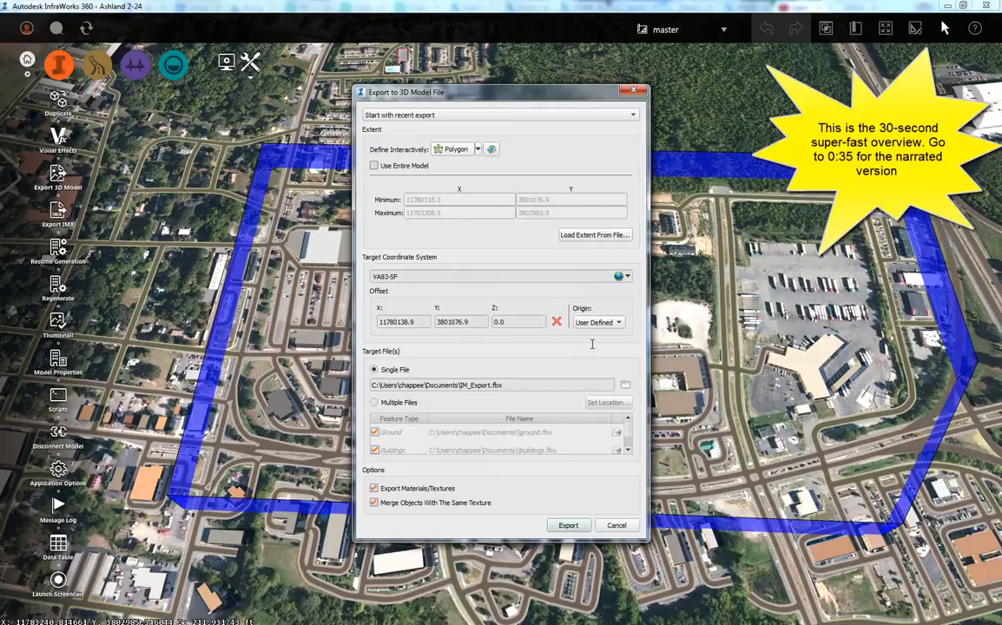
triple_click(404, 322)
text(0)
triple_click(475, 321)
text(0)
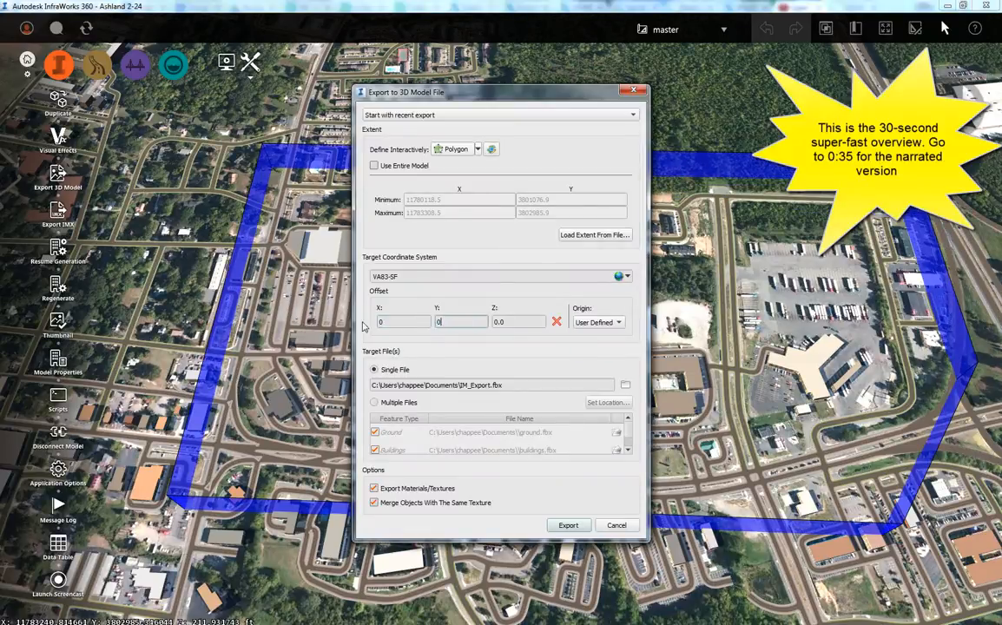
Step: Choose Multiple Files, exclude Ground, target the Buildings file to the Desktop and export
click(374, 402)
click(375, 432)
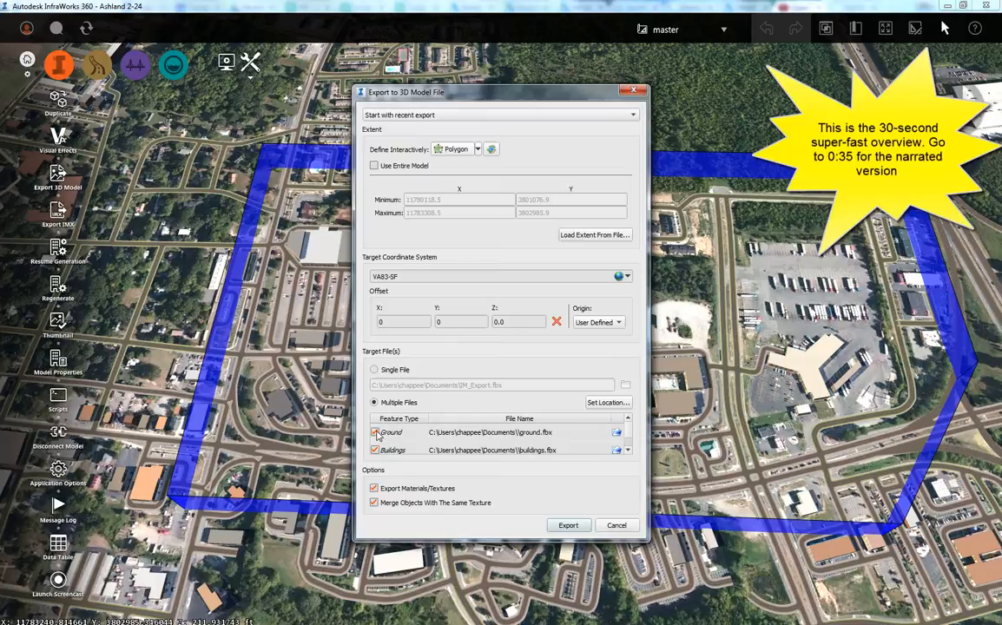
click(616, 447)
click(616, 447)
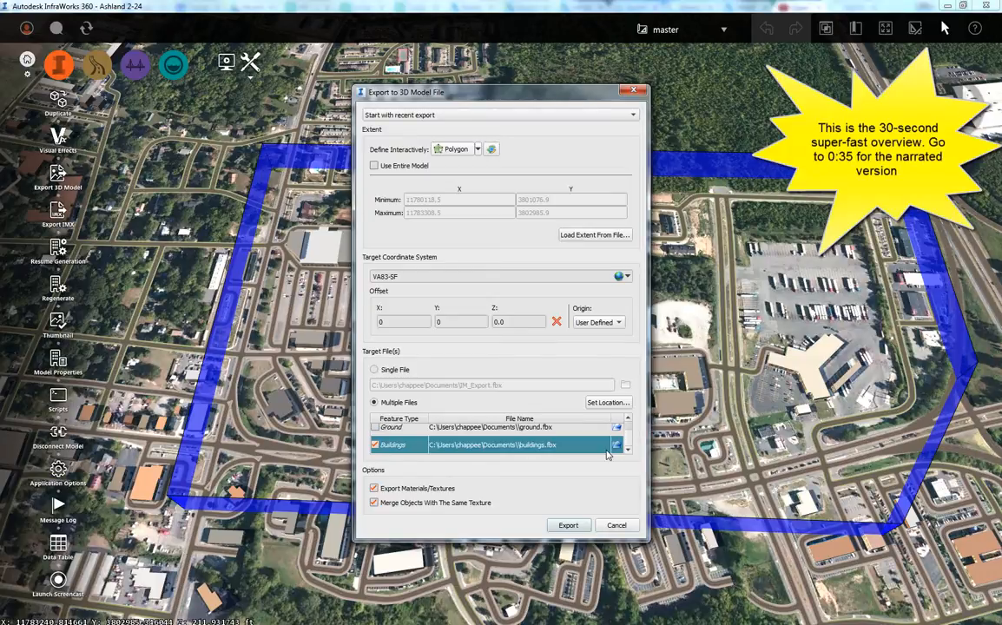
scroll(407, 209, up, 2)
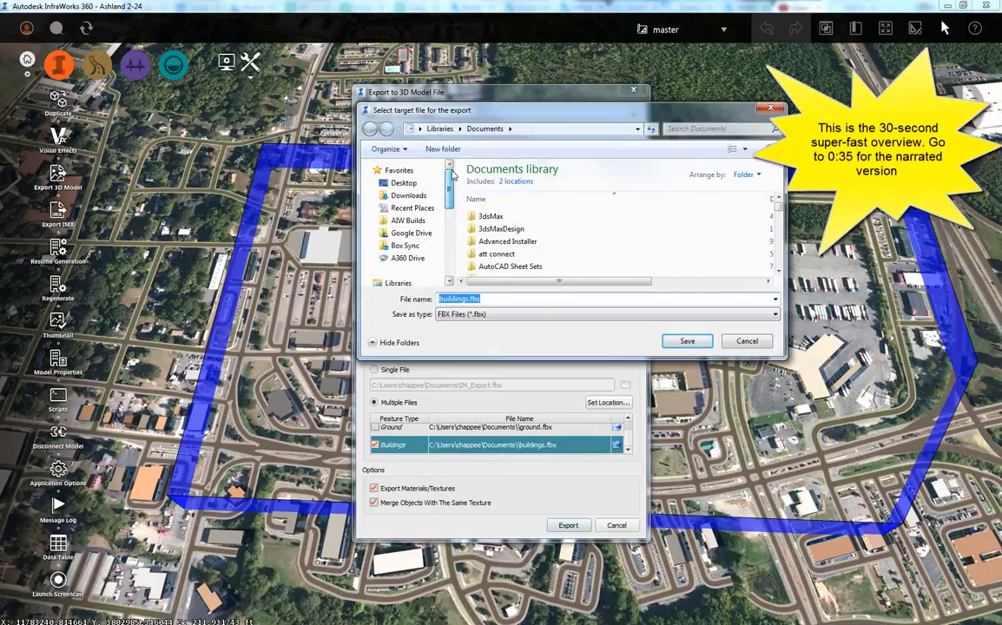
click(404, 183)
click(686, 341)
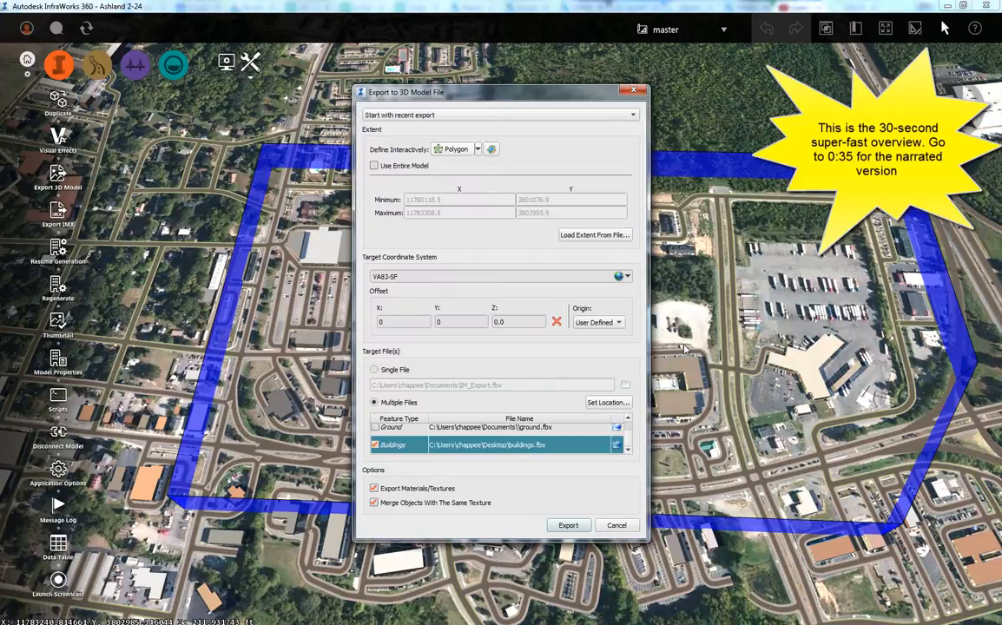
Step: Import buildings.fbx from the Desktop into Civil 3D, accepting the FBX import options
click(568, 525)
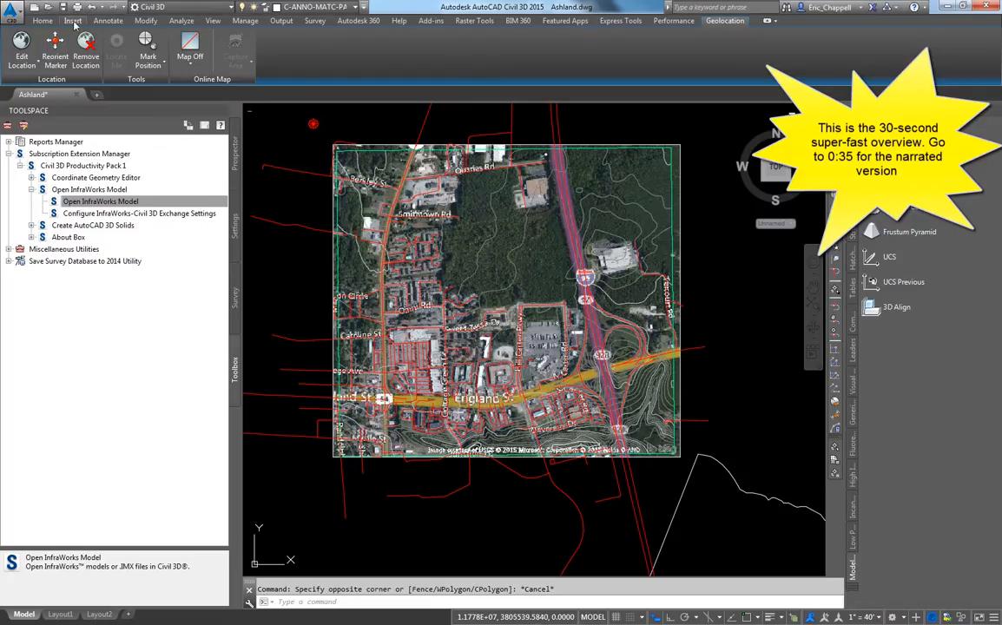
click(72, 20)
click(13, 44)
click(379, 310)
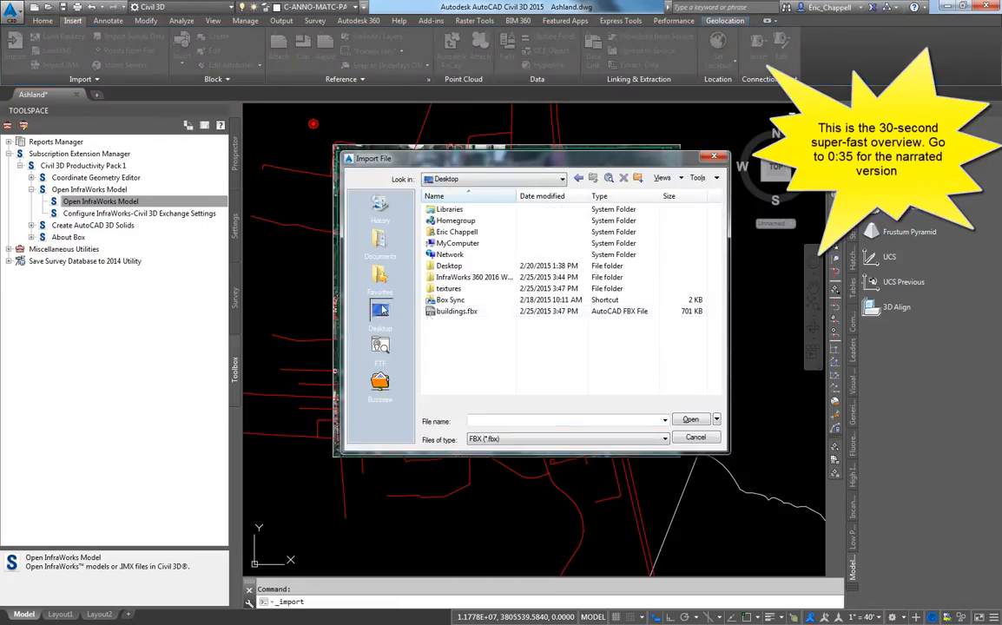
click(442, 283)
click(690, 419)
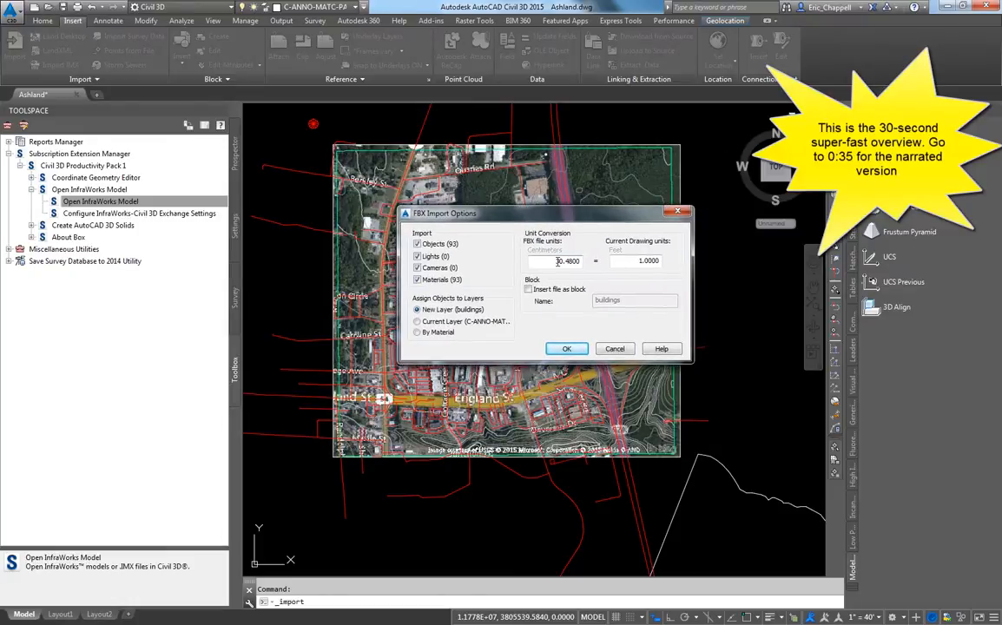
click(572, 348)
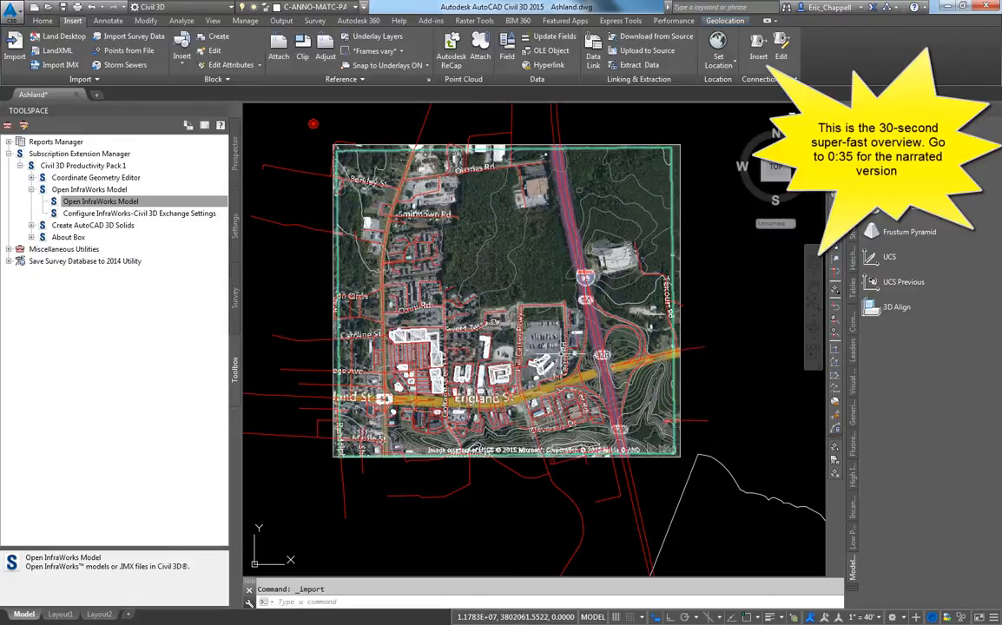
Step: Window-select the imported buildings and surface and view them in the Object Viewer
click(279, 266)
click(630, 417)
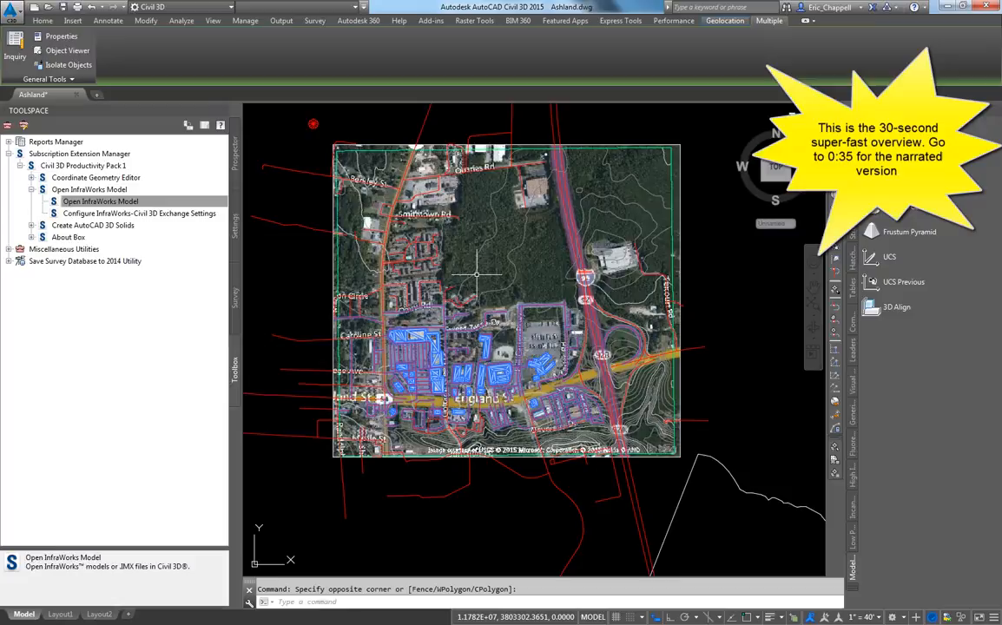
right_click(492, 305)
click(508, 401)
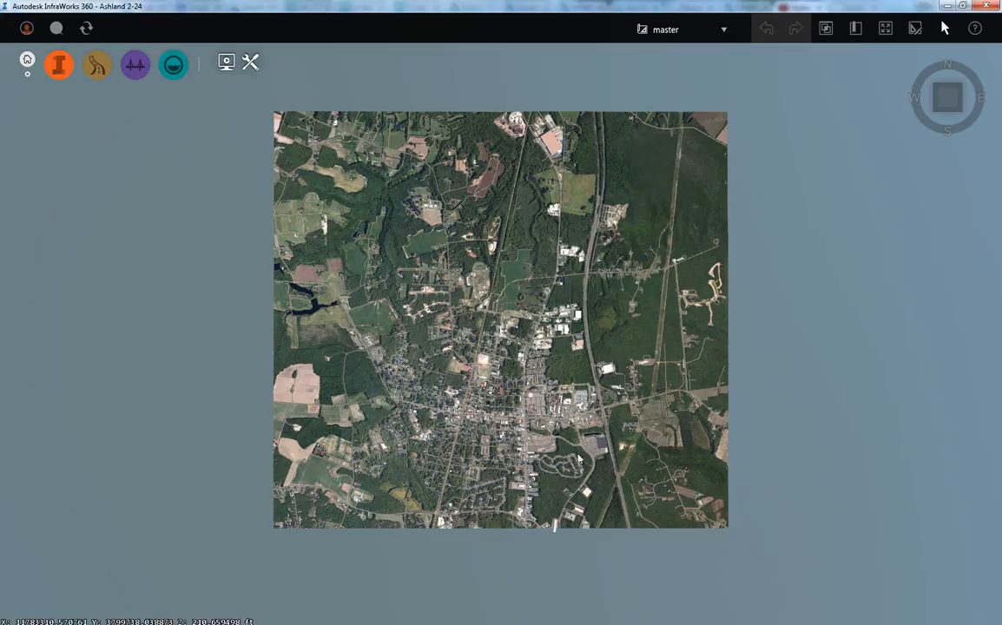
scroll(555, 422, up, 3)
scroll(532, 405, up, 3)
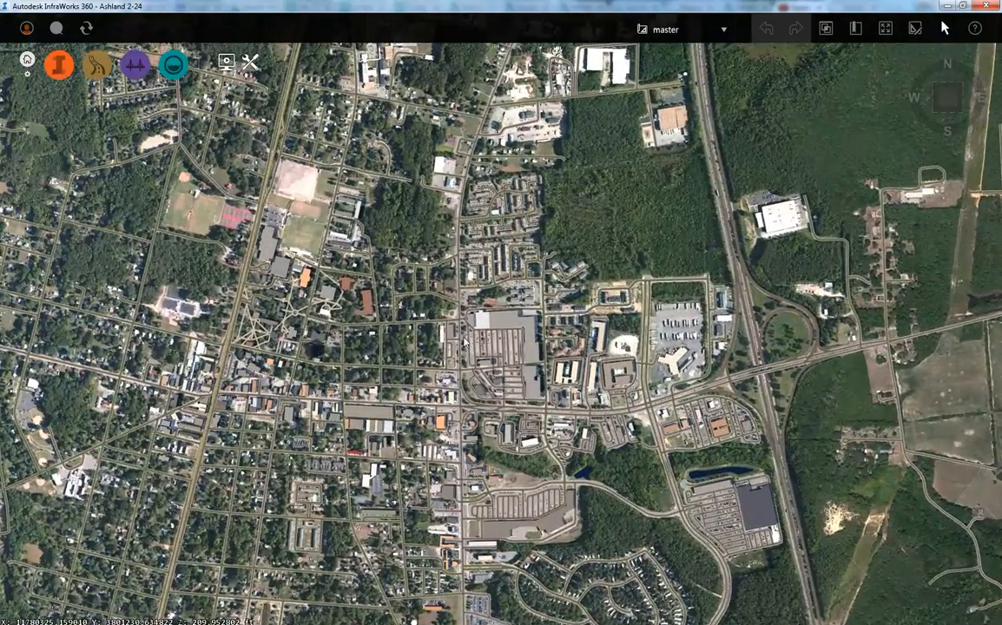
scroll(532, 404, up, 1)
Step: Pan and tilt the view to look across the town's commercial district and its buildings
drag(531, 403, 515, 434)
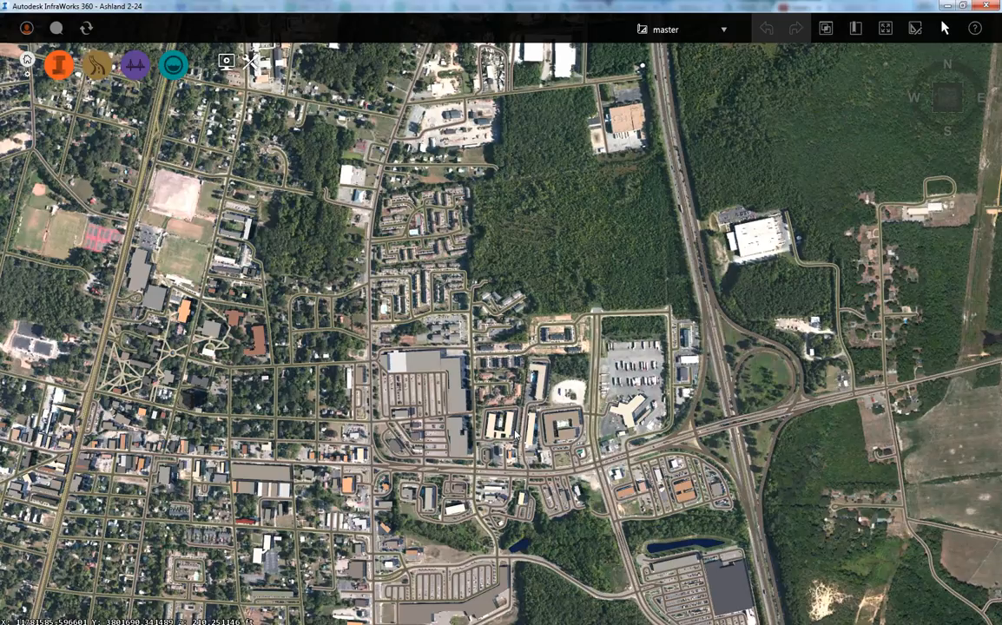
shift+middle_drag(516, 435, 532, 318)
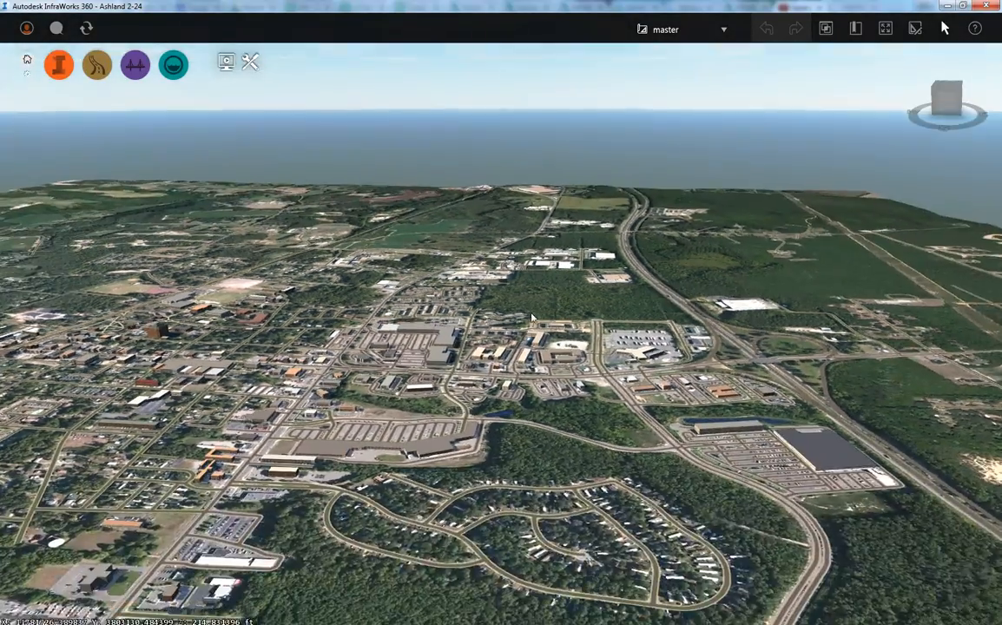
scroll(532, 318, up, 5)
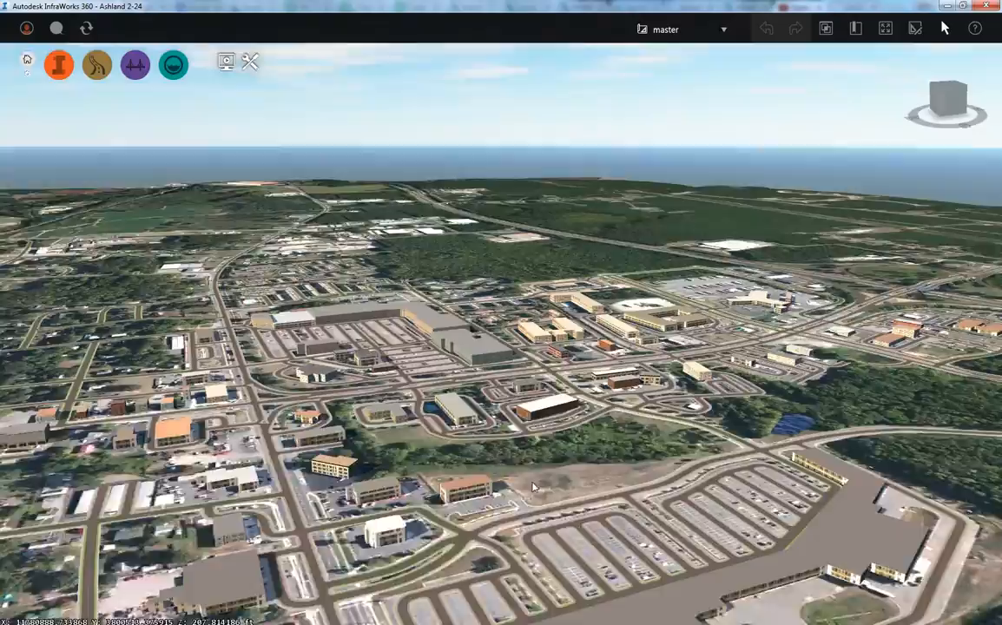
shift+middle_drag(534, 488, 450, 602)
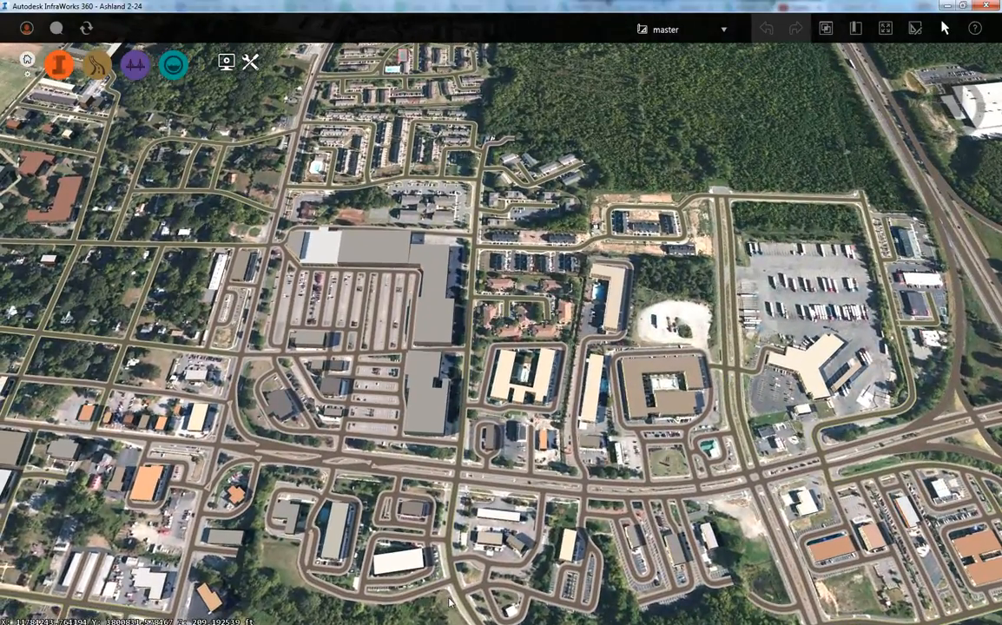
Step: Start Export 3D Model from Settings and Utilities and begin picking a polygon region
click(250, 62)
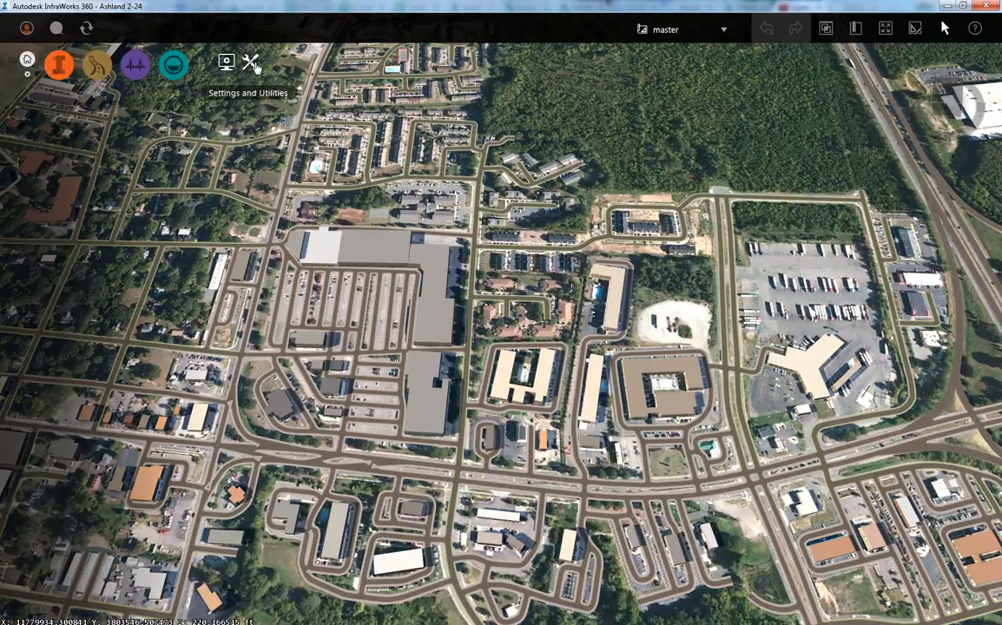
click(250, 62)
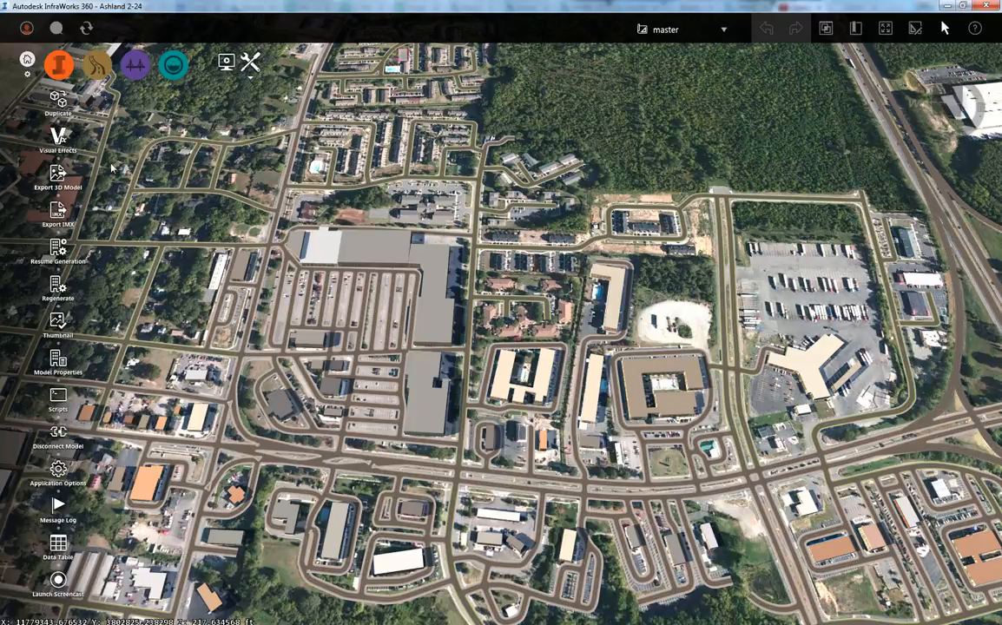
click(55, 174)
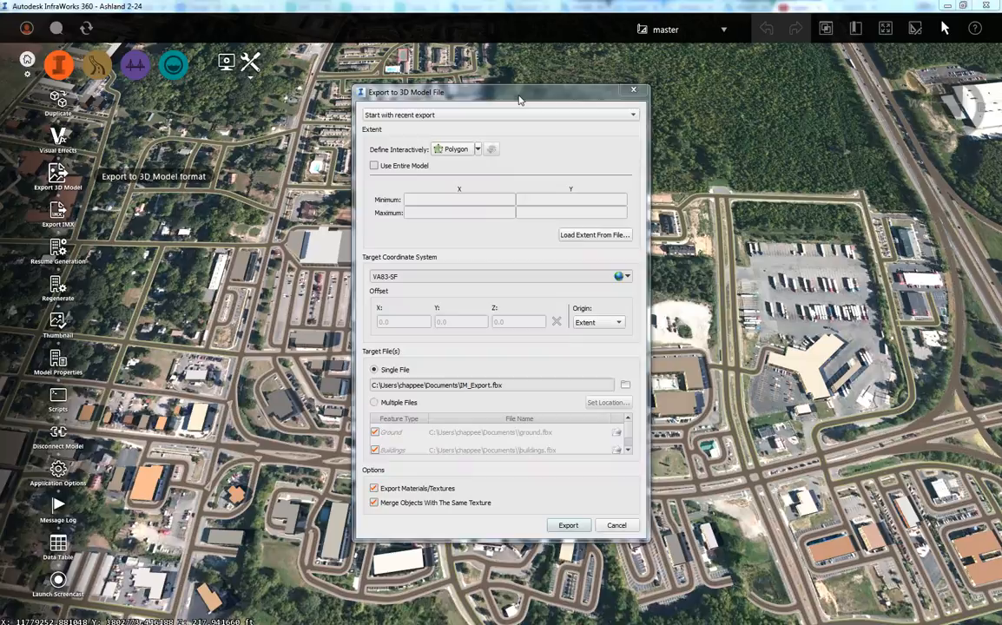
click(463, 154)
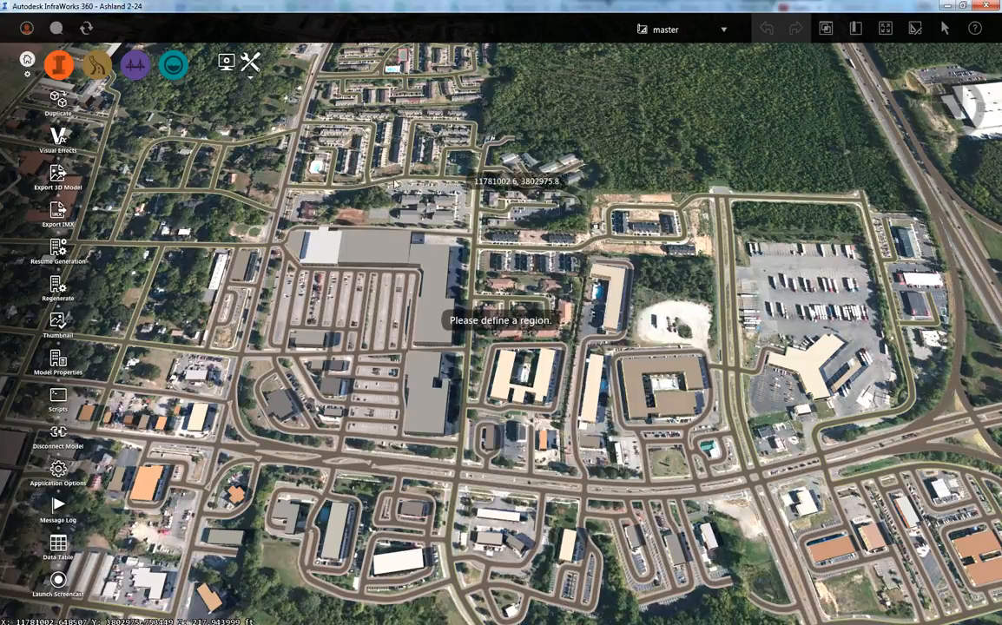
Step: Outline a four-corner polygon export region around the commercial district
click(262, 155)
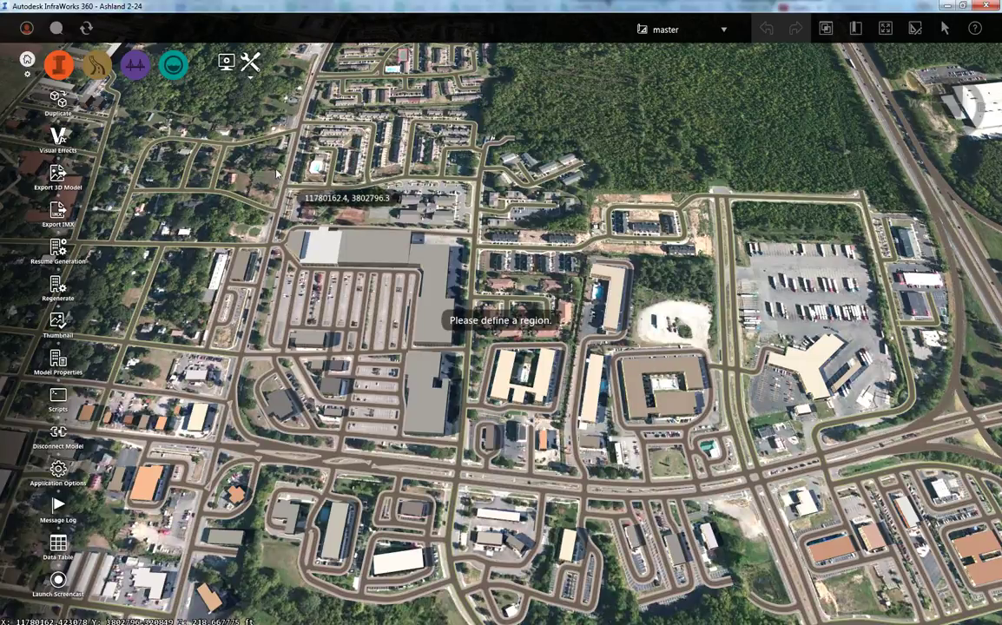
click(171, 499)
click(887, 528)
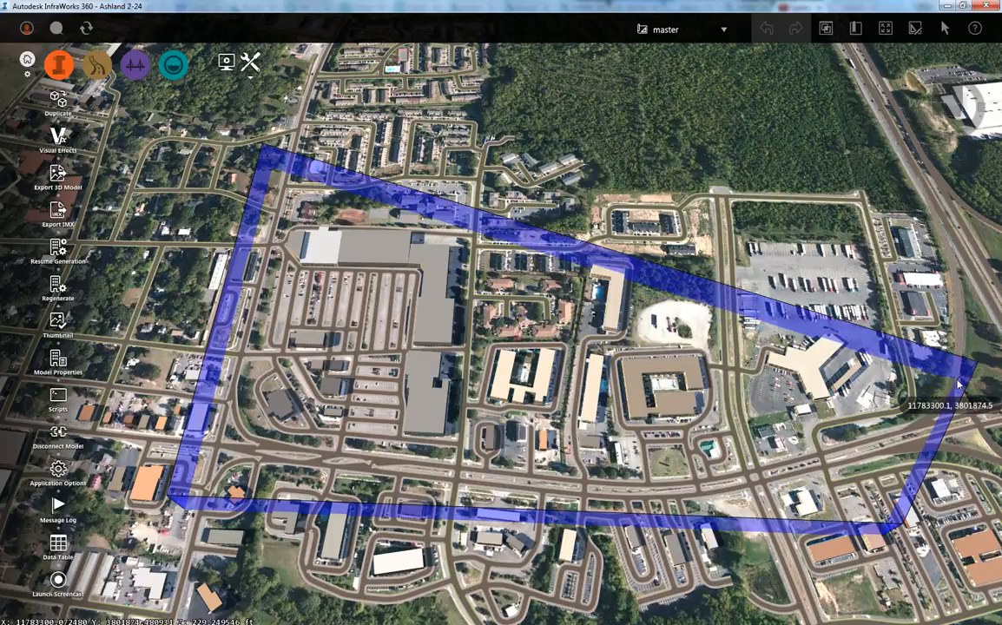
double_click(903, 160)
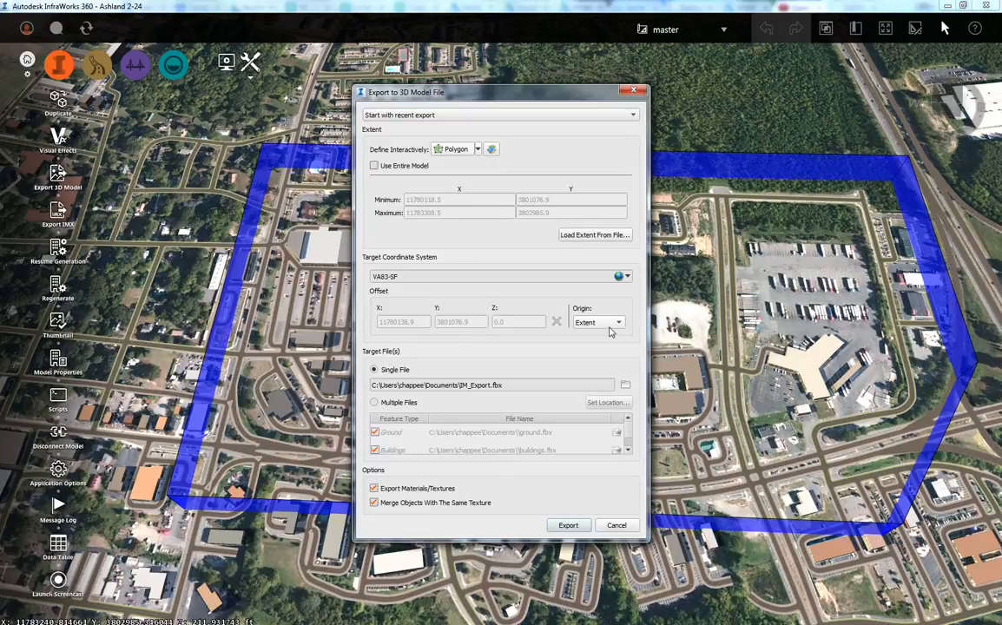
Step: Keep the export origin User Defined and replace the X and Y offsets with 0
click(611, 328)
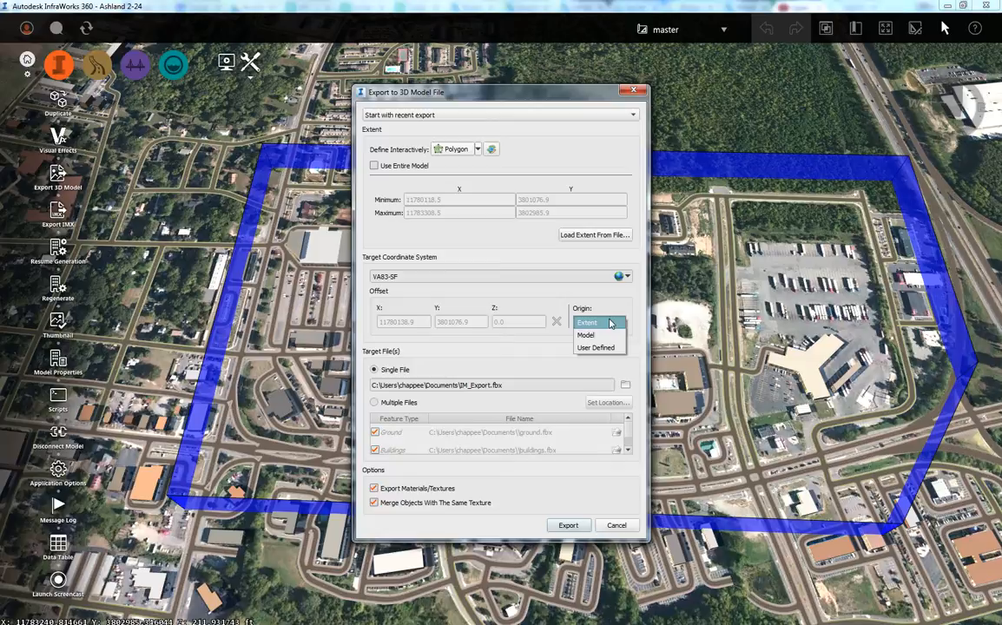
click(596, 347)
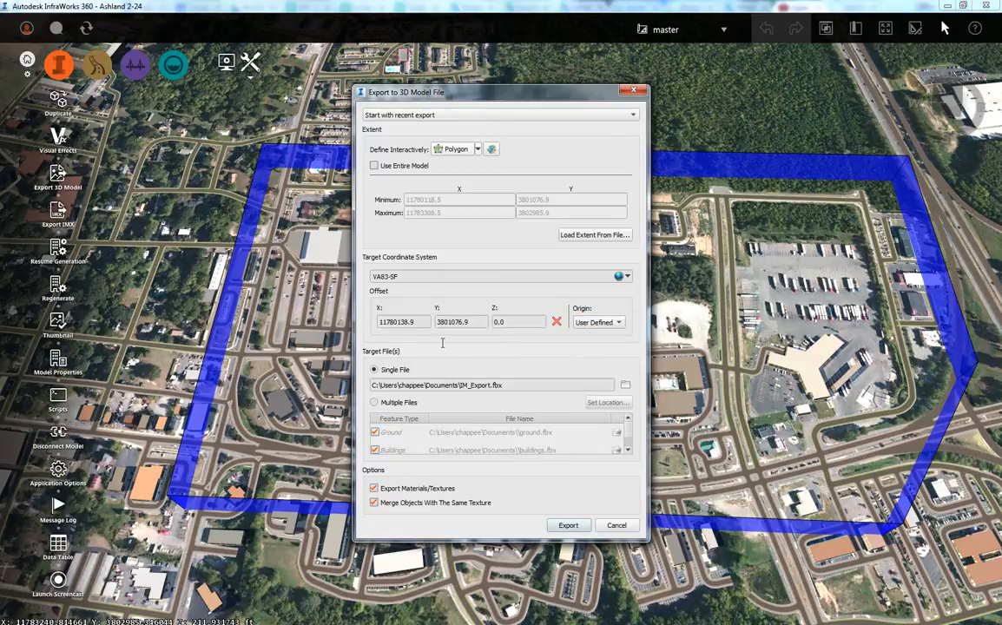
double_click(413, 323)
text(0)
double_click(460, 322)
text(0)
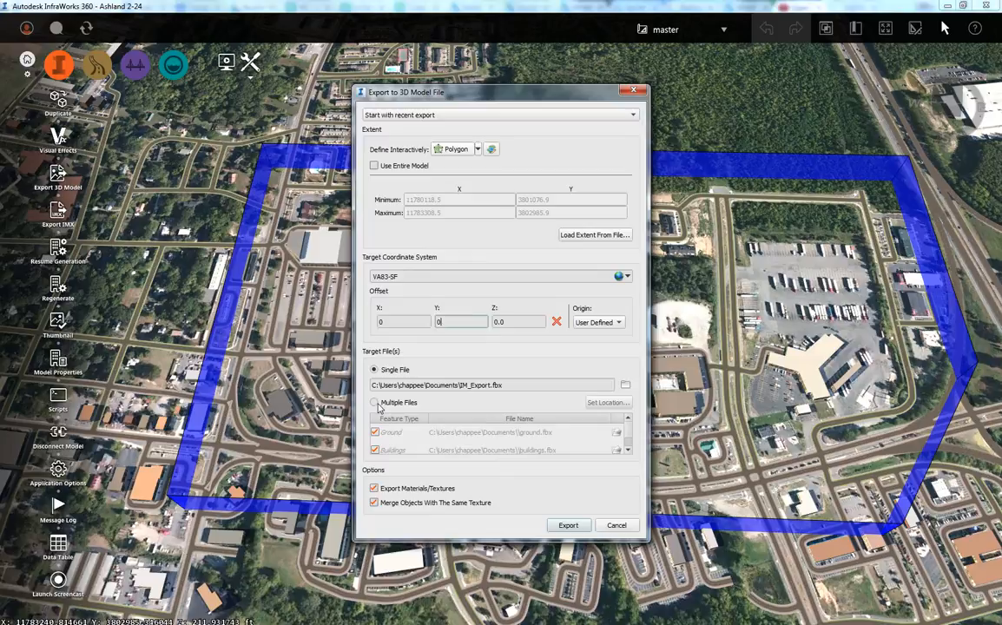
Step: Choose Multiple Files, exclude Ground, and save the Buildings file as buildings.fbx on the Desktop
click(375, 403)
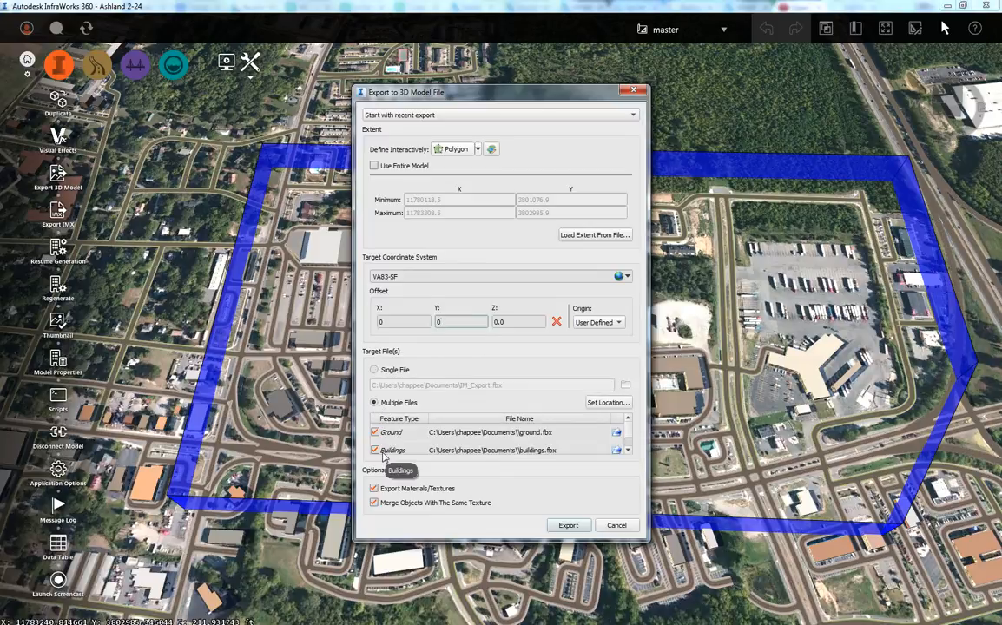
click(375, 432)
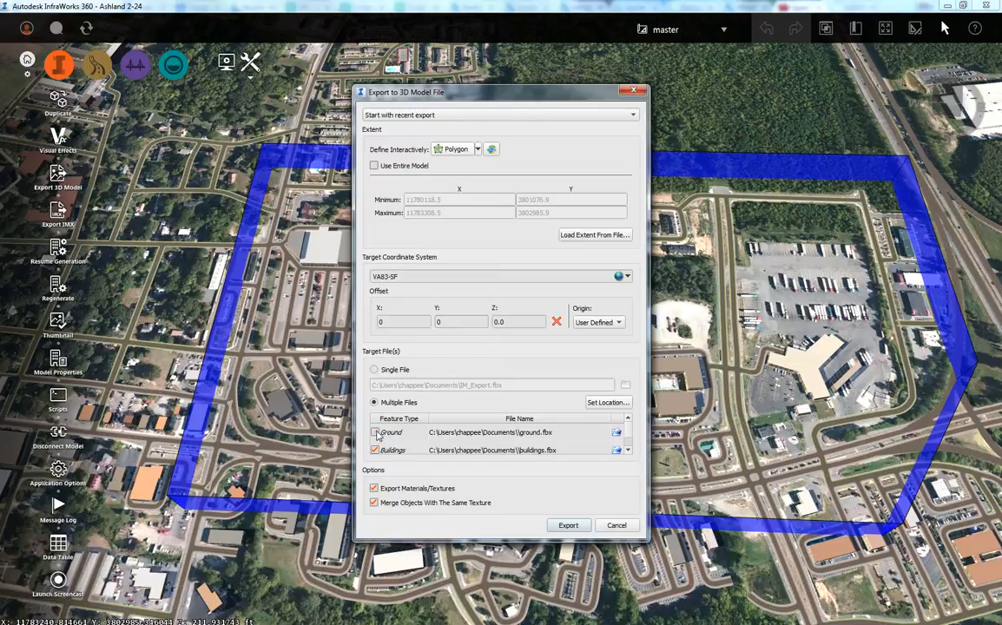
scroll(618, 441, down, 1)
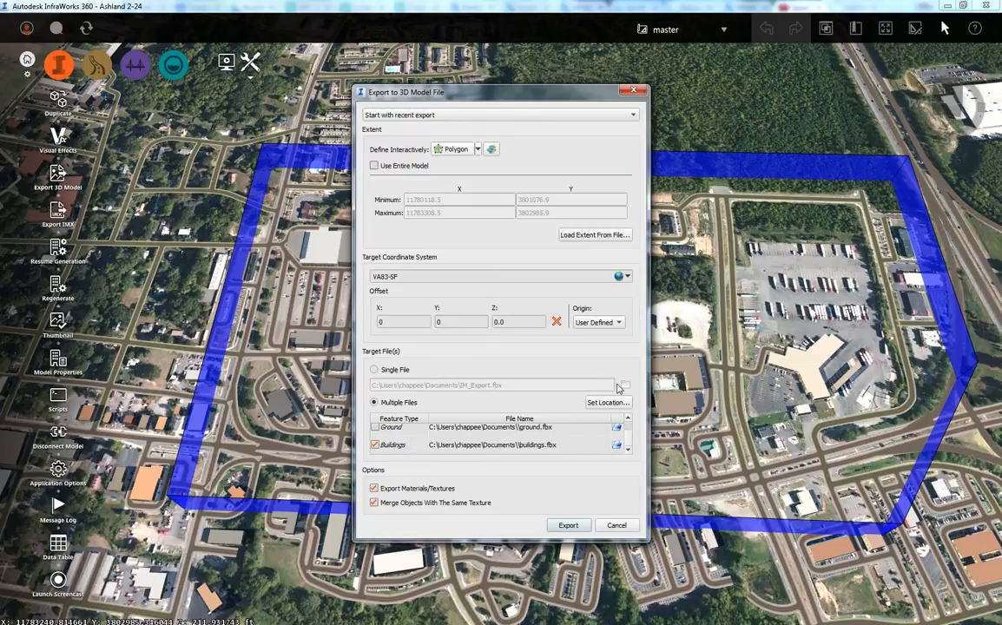
click(617, 446)
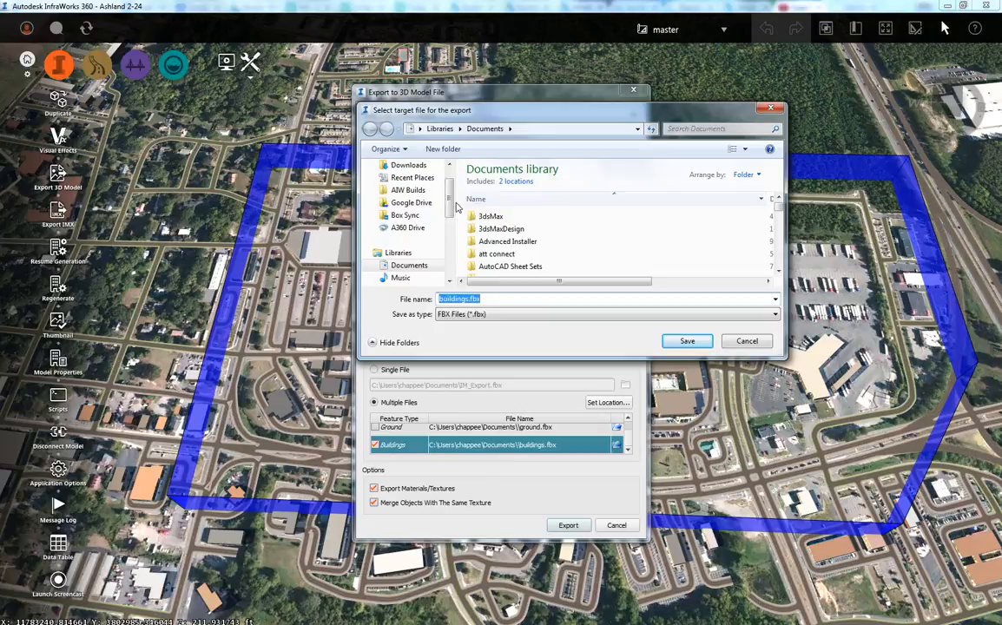
drag(451, 214, 451, 195)
click(404, 183)
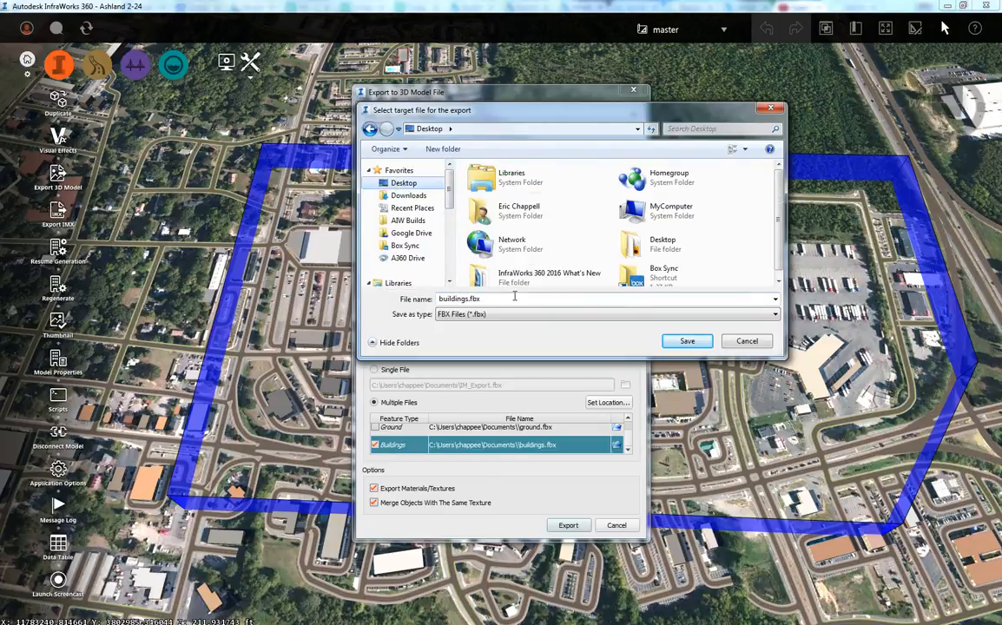
click(686, 340)
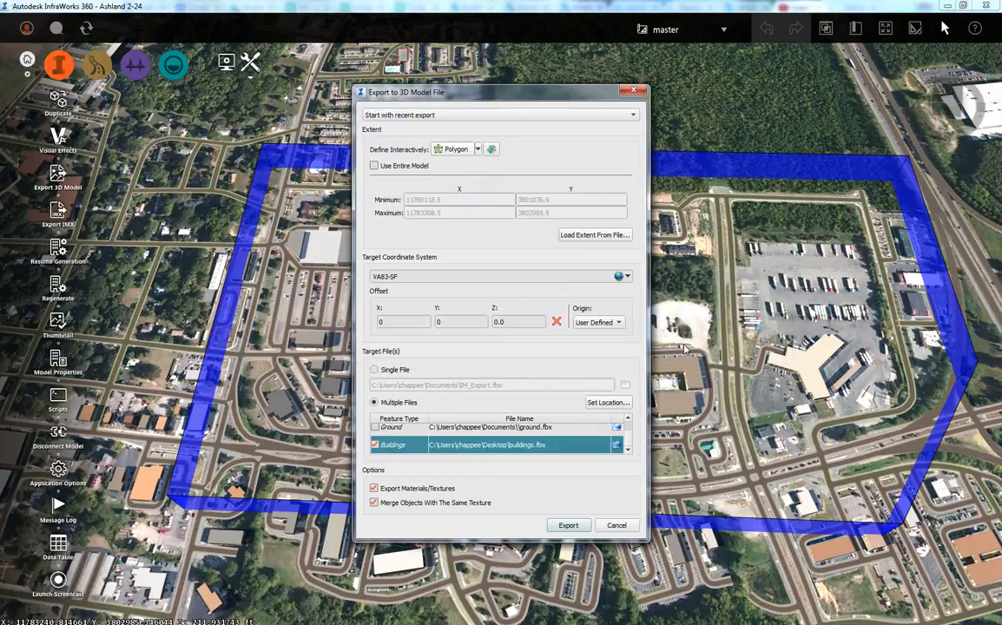
Step: Run the buildings export
click(568, 525)
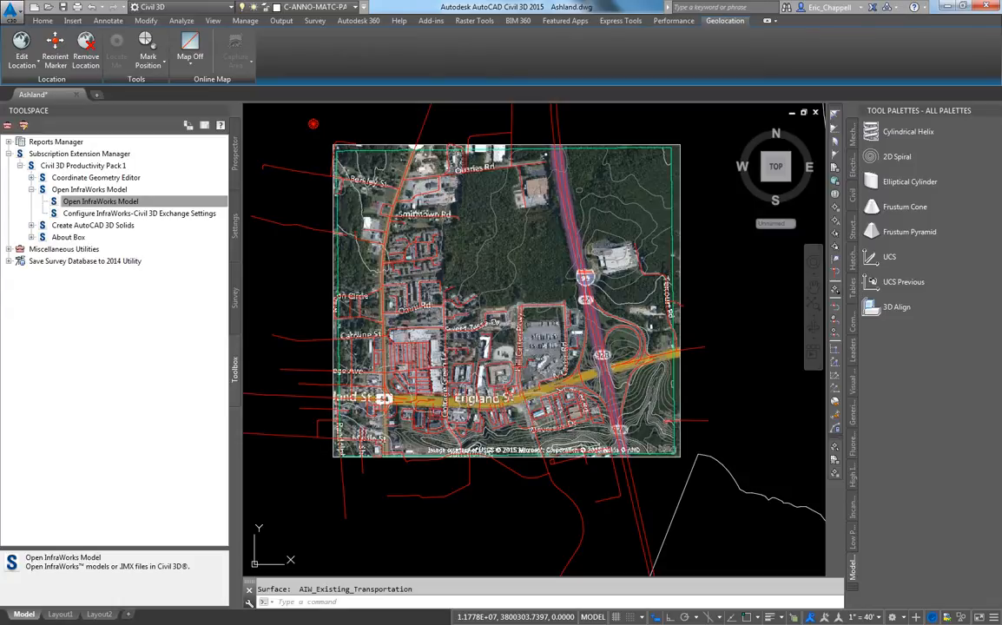
Step: Dismiss the Open InfraWorks Model menu, cancel the stray selection and show the Insert tools
right_click(172, 202)
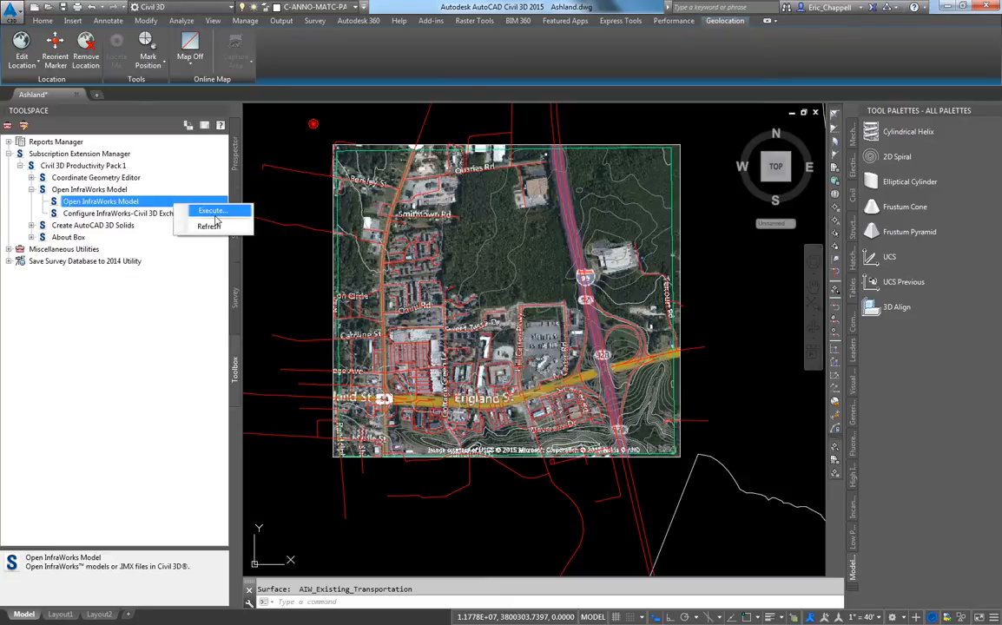
click(247, 253)
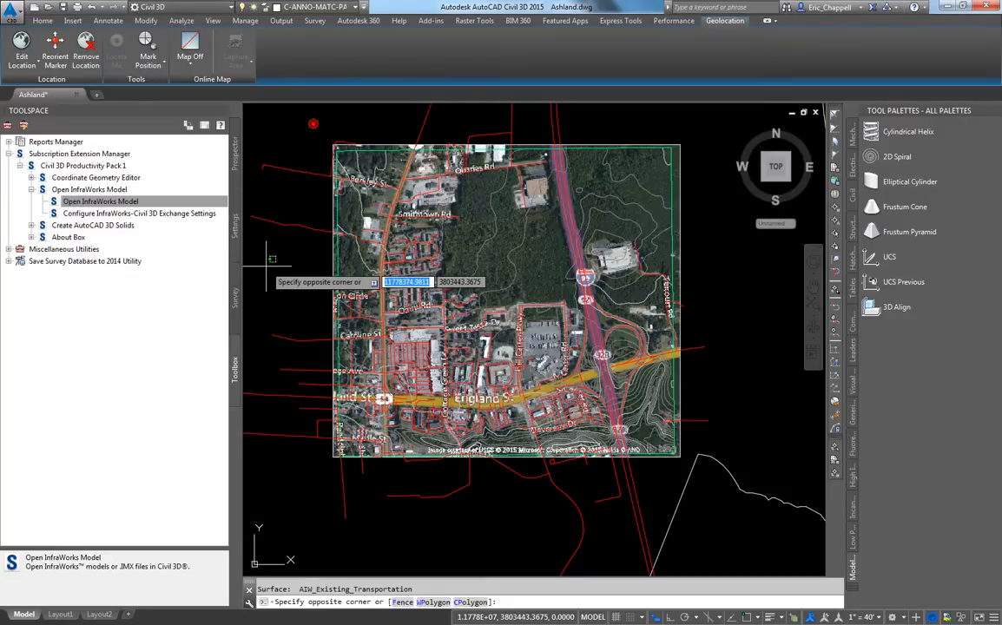
key(Escape)
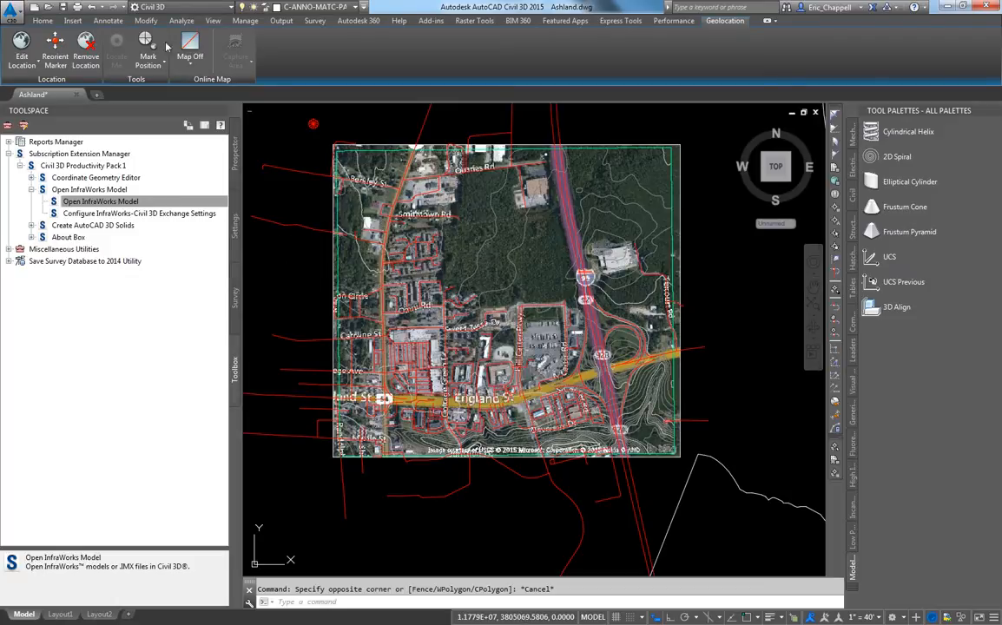
click(73, 21)
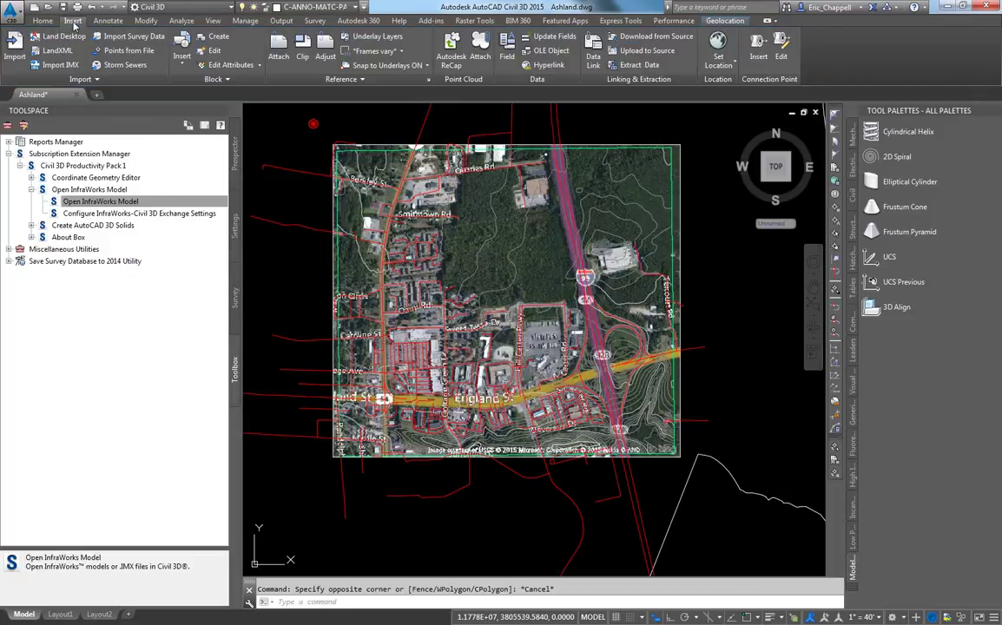
Step: Import buildings.fbx from the Desktop, bringing up its FBX Import Options
click(16, 61)
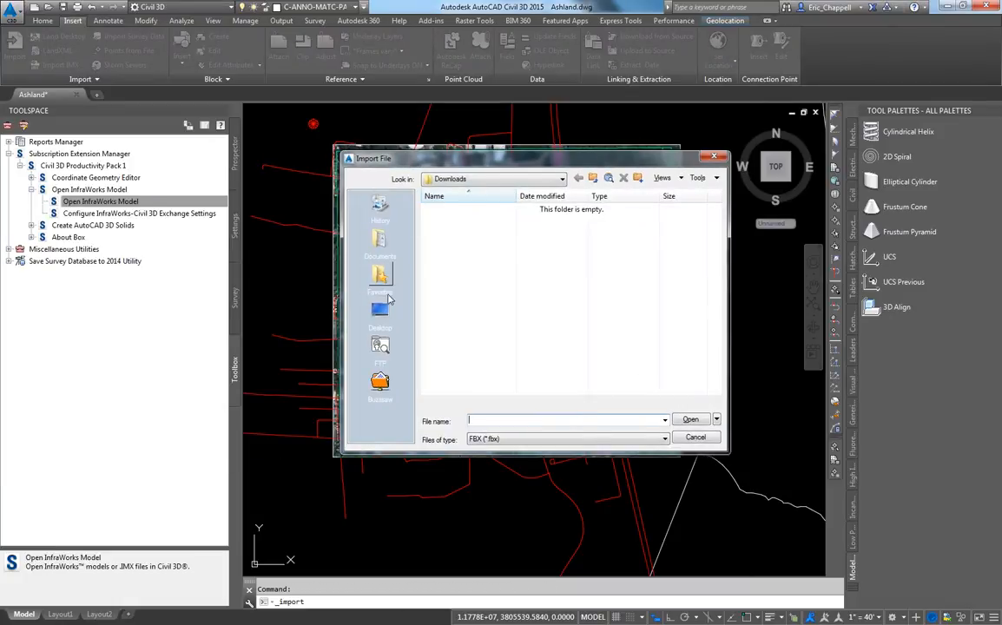
click(380, 310)
click(455, 311)
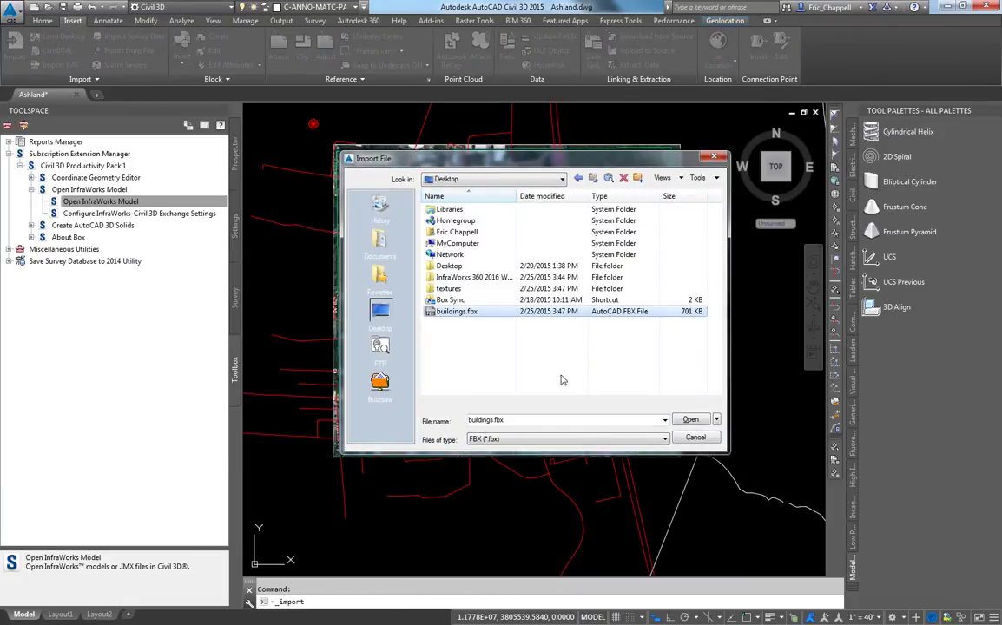
click(690, 420)
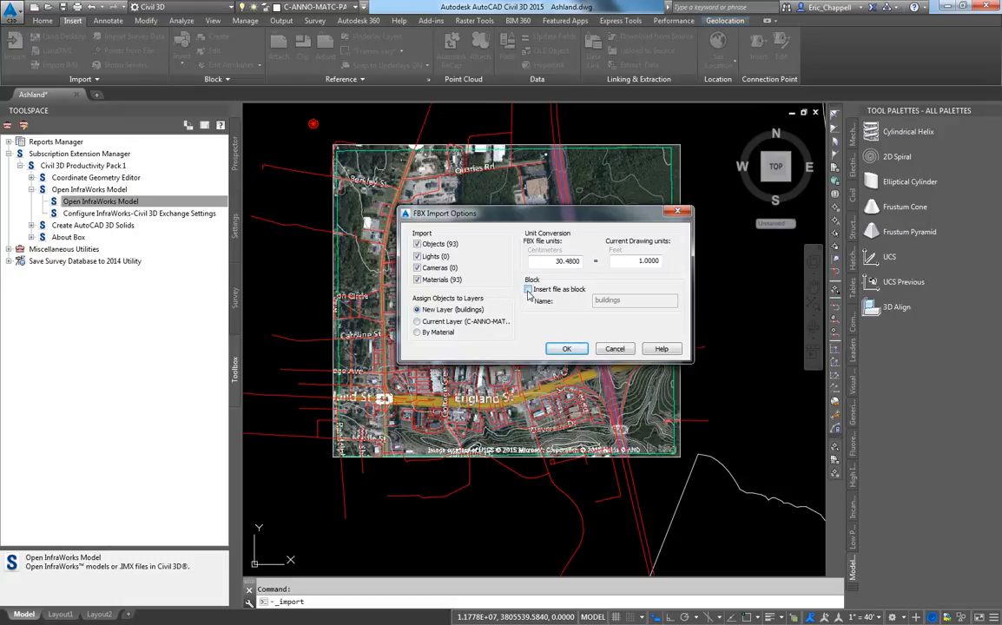
Step: Replace the FBX file units value 30.4800 with 1 and accept the import options
drag(532, 259, 584, 269)
text(1)
click(575, 348)
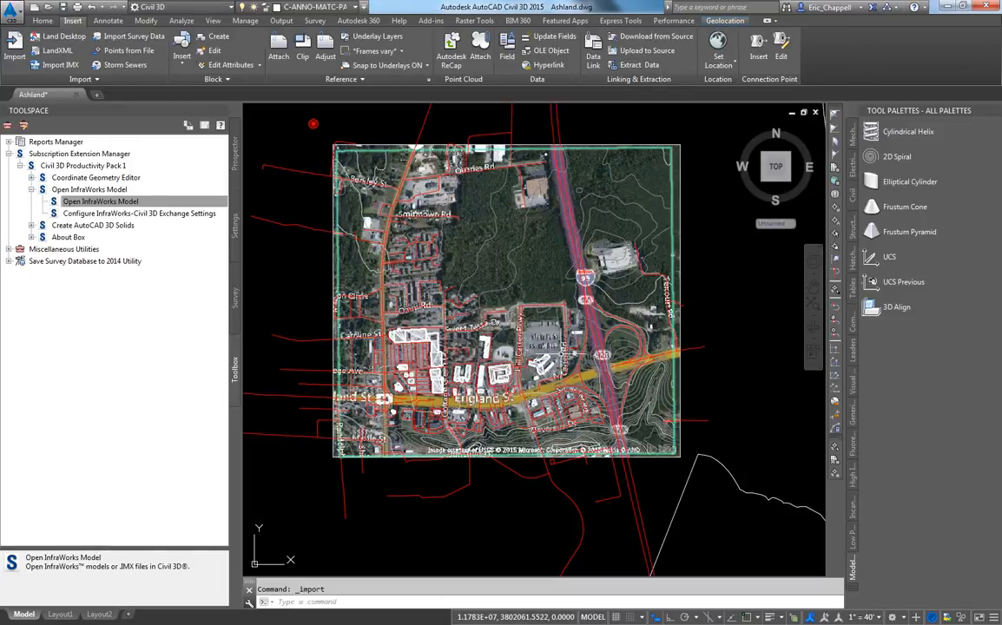
Step: Window-select the buildings, add the surrounding surface contours, and bring up the context menu
click(310, 301)
click(640, 430)
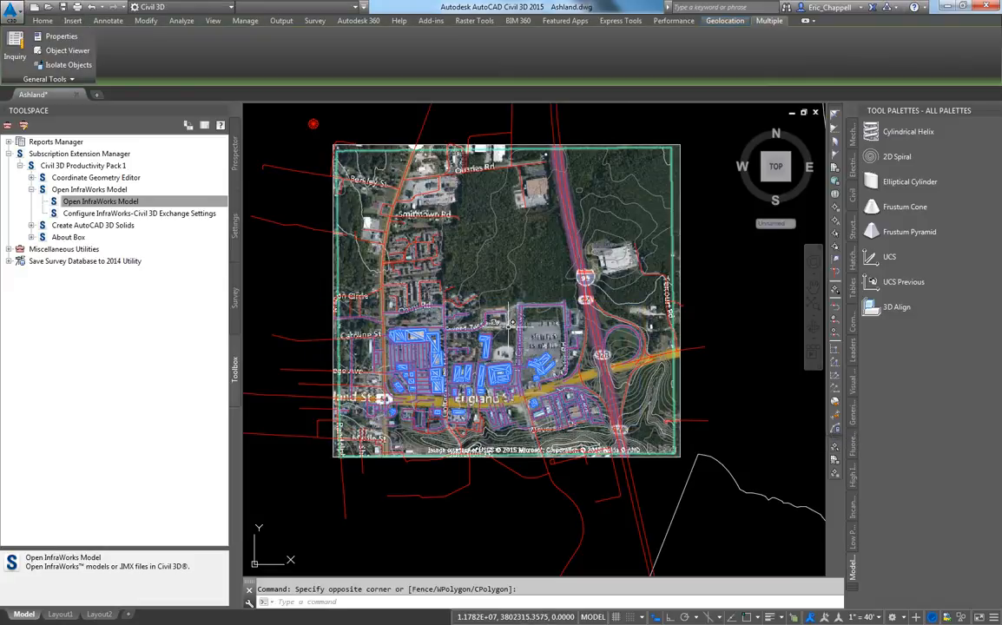
click(476, 275)
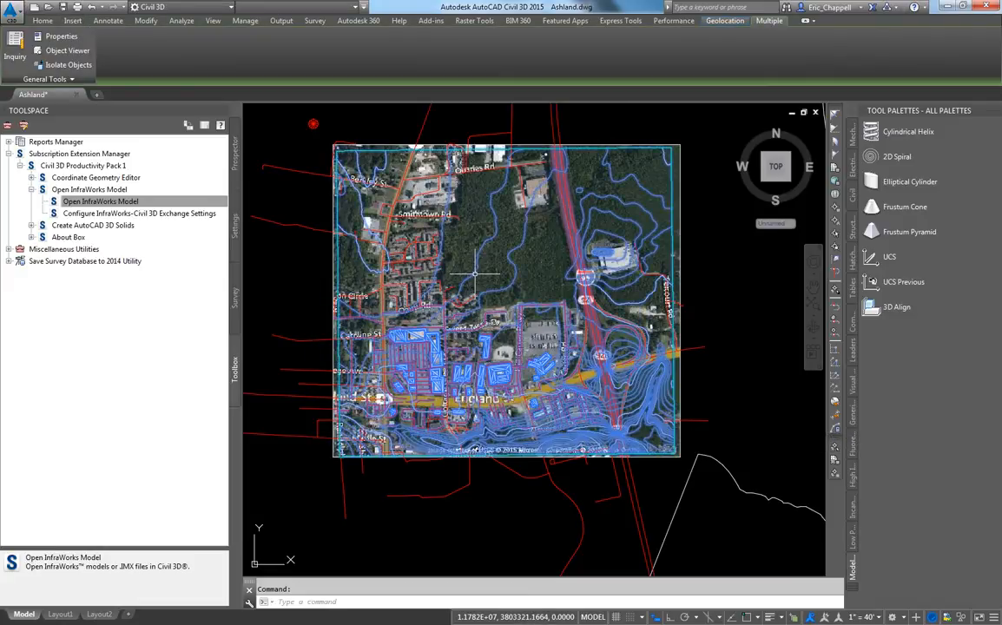
right_click(428, 247)
Step: Show the selected buildings and contours in the Object Viewer window
click(457, 356)
click(67, 51)
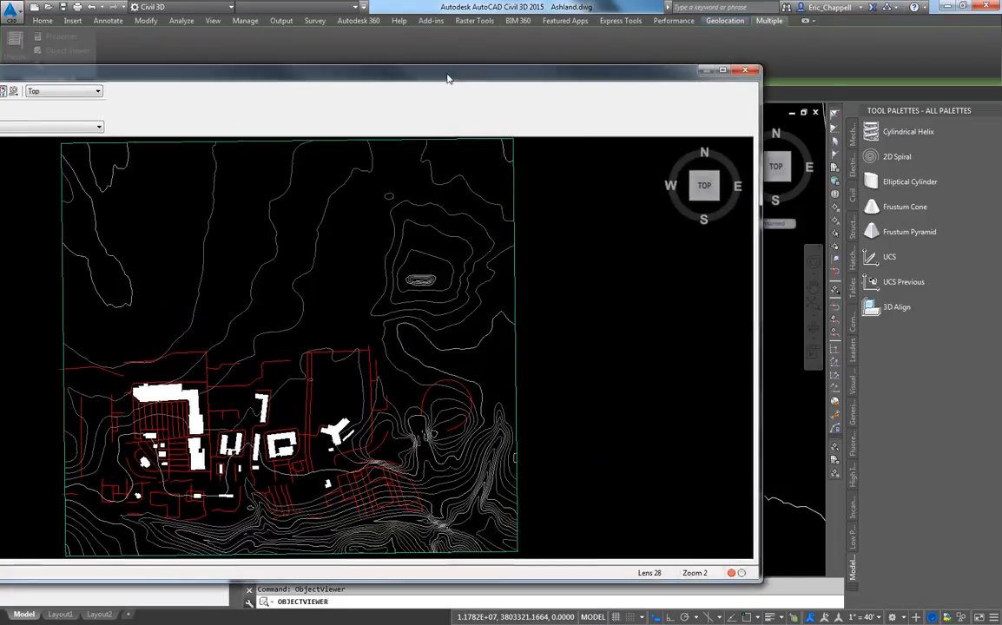
drag(365, 44, 549, 37)
Step: Orbit the viewer to a tilted perspective showing the buildings on the surface
mouse_move(403, 444)
mouse_down()
mouse_move(595, 368)
mouse_move(340, 358)
mouse_move(393, 384)
mouse_move(366, 361)
mouse_up()
scroll(503, 376, up, 5)
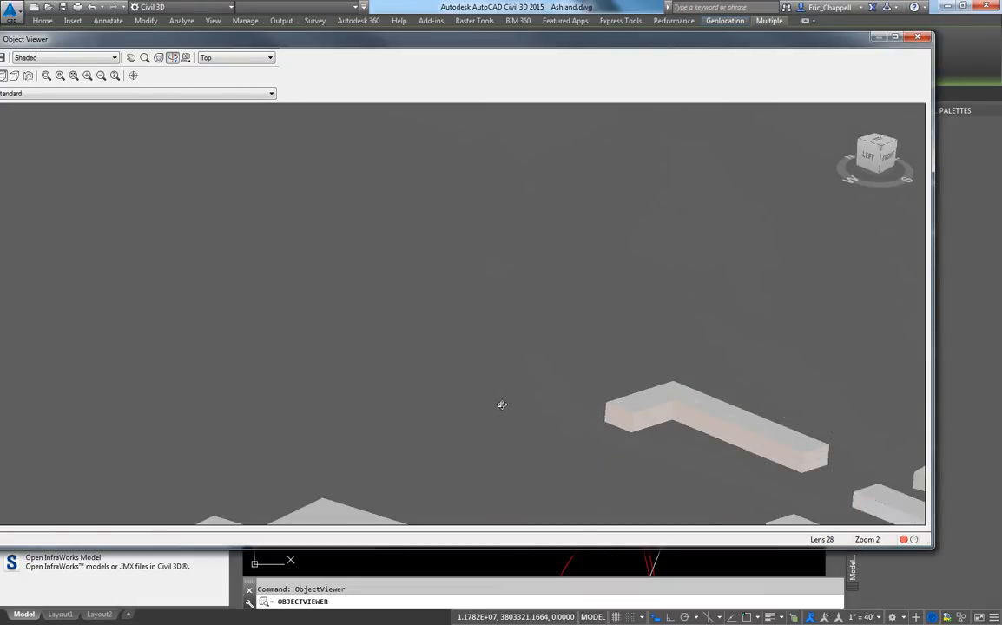
scroll(501, 404, down, 3)
scroll(486, 399, down, 3)
mouse_move(507, 436)
mouse_down()
mouse_move(481, 424)
mouse_move(556, 428)
mouse_up()
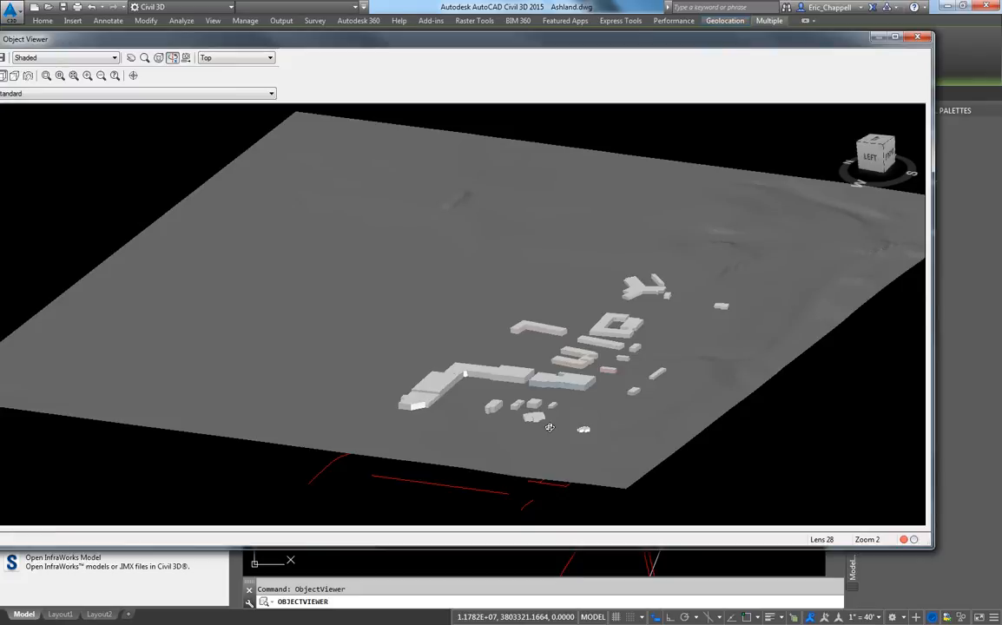
drag(413, 40, 451, 43)
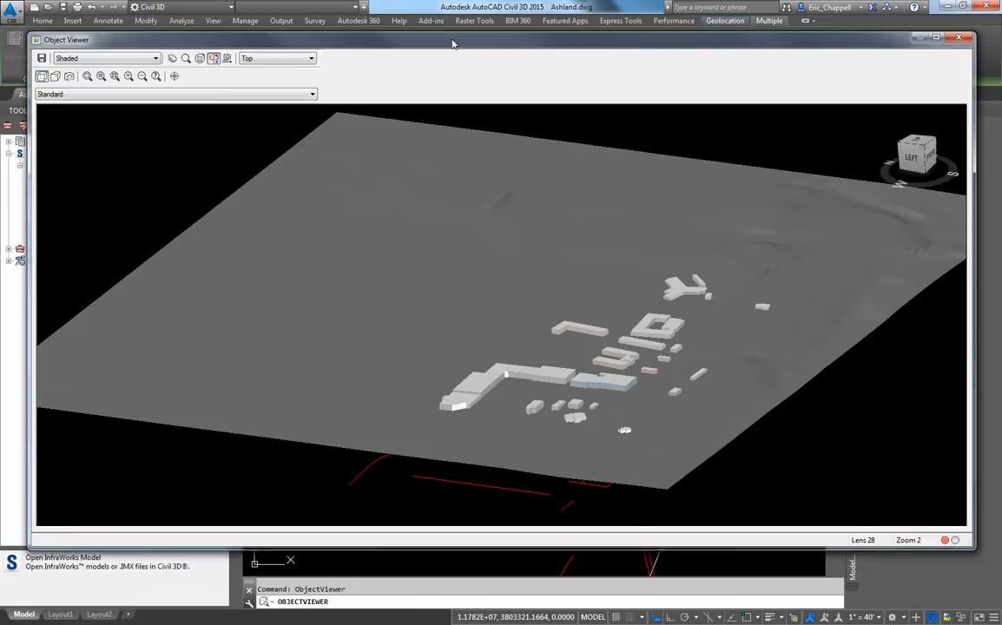